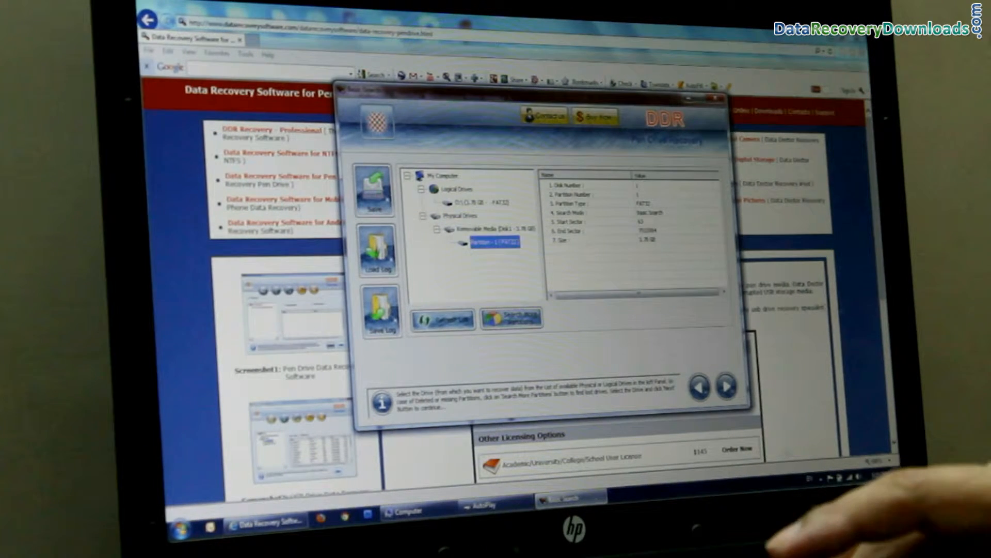
Run the lost-file search on the pen drive's removable media partition.
click(726, 387)
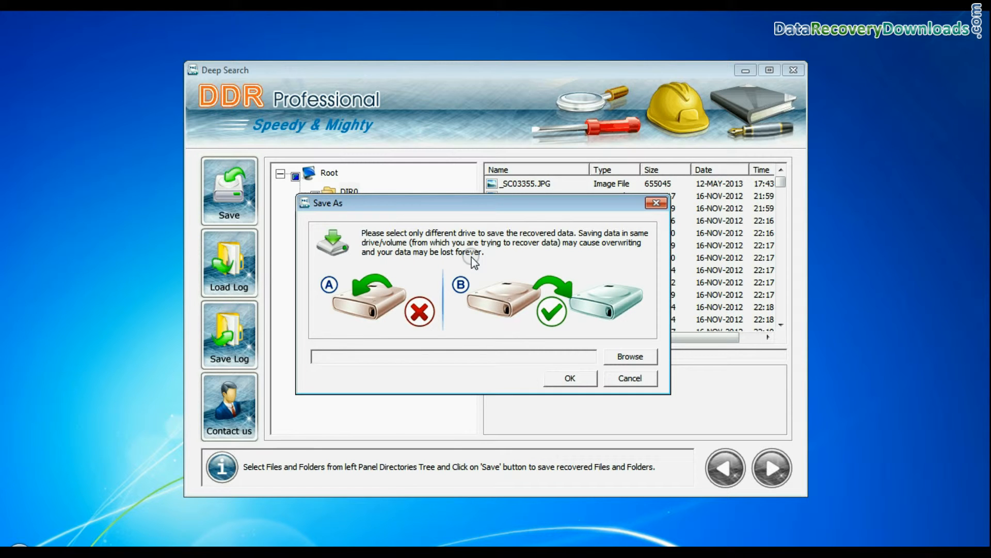
Choose D:\Recovered Data as the destination and start saving the 188 recovered files.
click(632, 358)
click(655, 428)
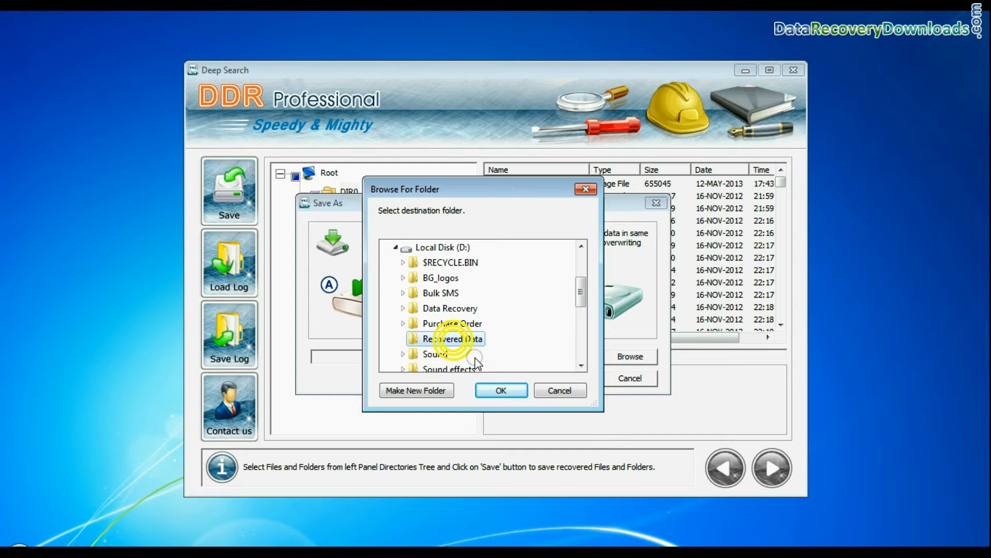
click(484, 390)
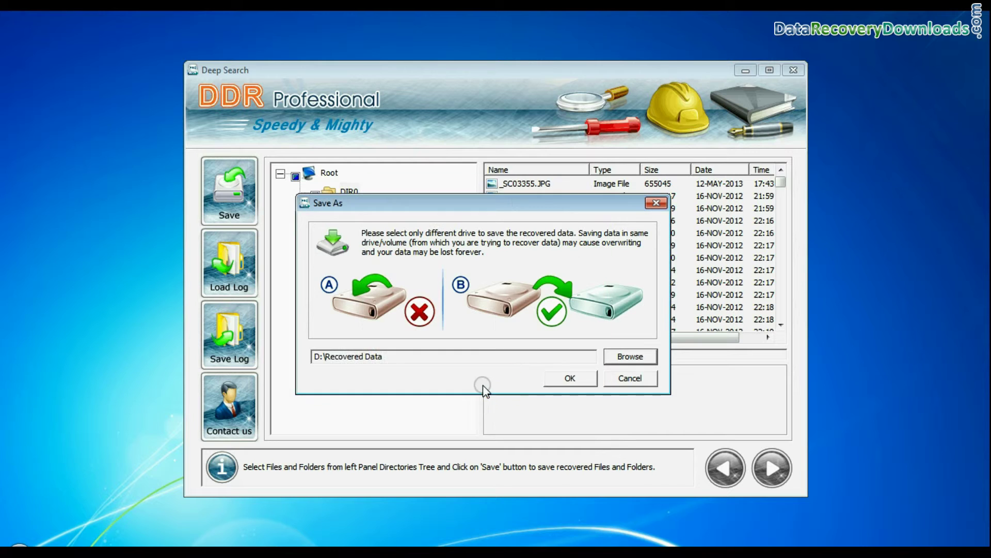
click(571, 379)
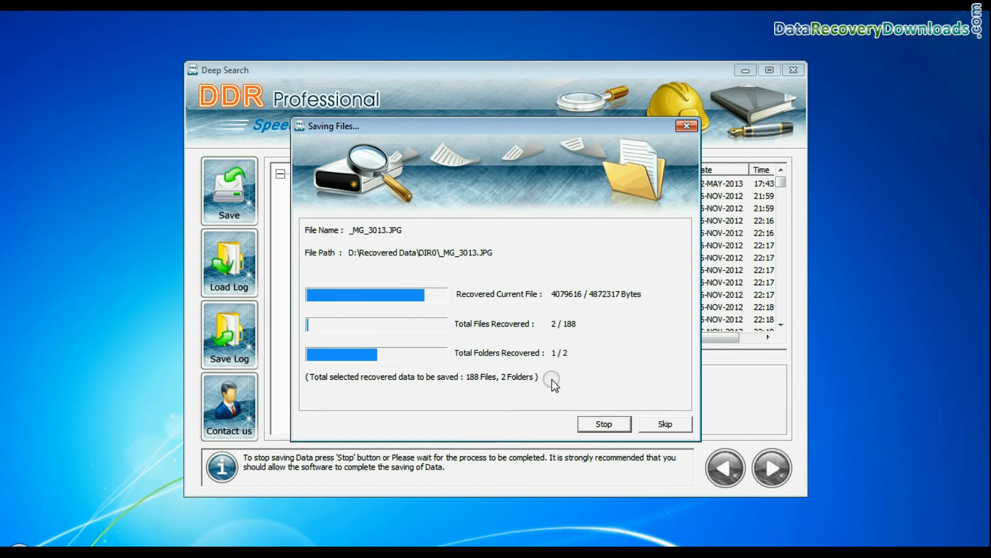